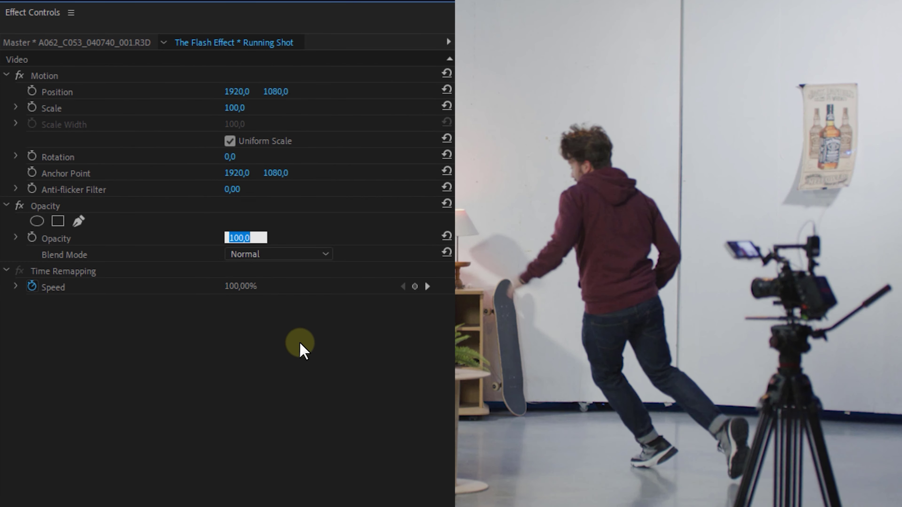
# Set the top Running Shot copy to 90% opacity with Darken blend mode.
pyautogui.write('90')
pyautogui.press('Return')
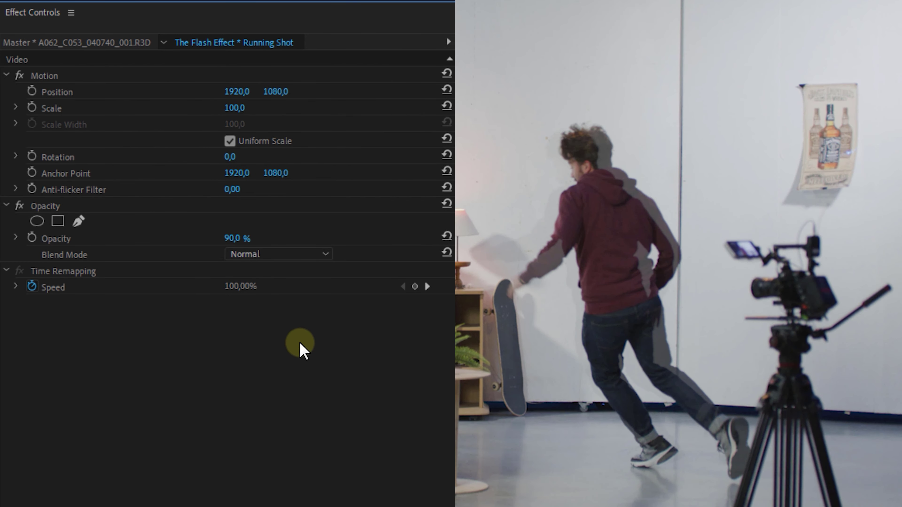
pyautogui.click(293, 259)
pyautogui.click(289, 311)
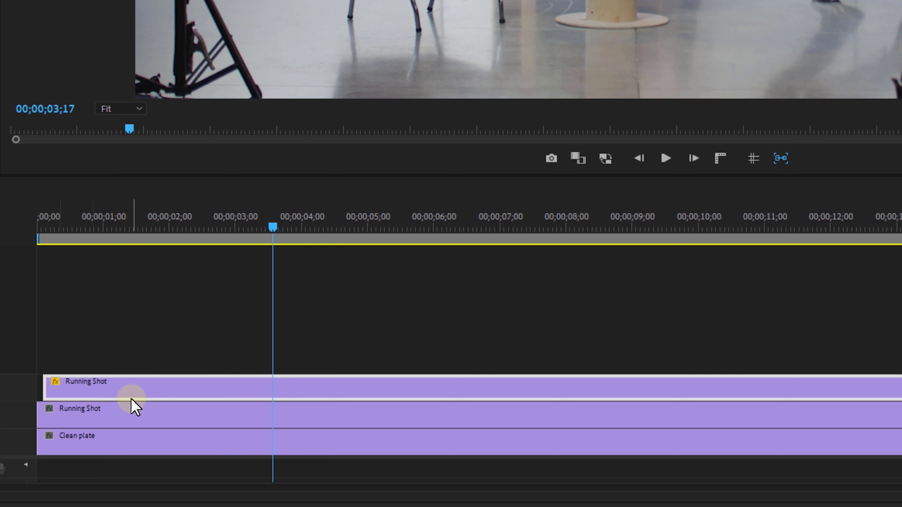
# Alt-drag another copy onto a higher track, nudge it a few frames later, and set its opacity to 80%.
pyautogui.moveTo(135, 407); pyautogui.dragTo(153, 369)
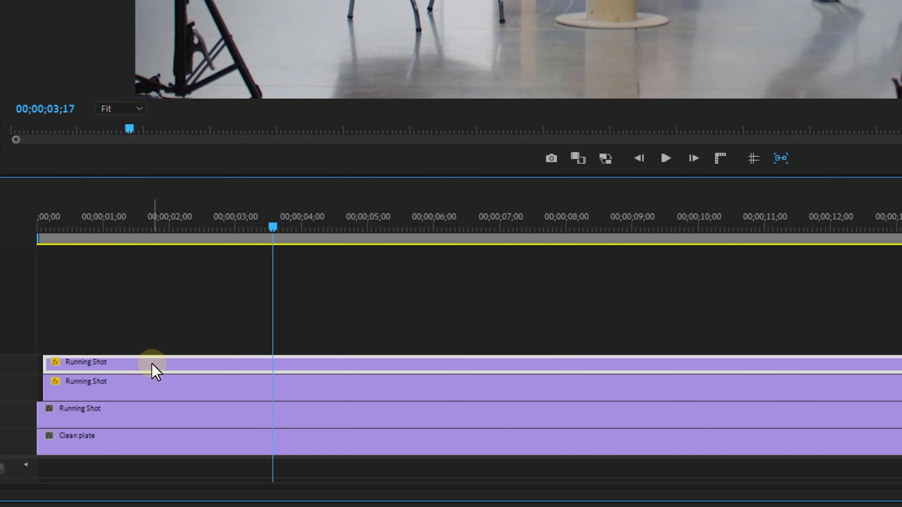
pyautogui.hotkey('alt', 'Right')
pyautogui.hotkey('alt', 'Right')
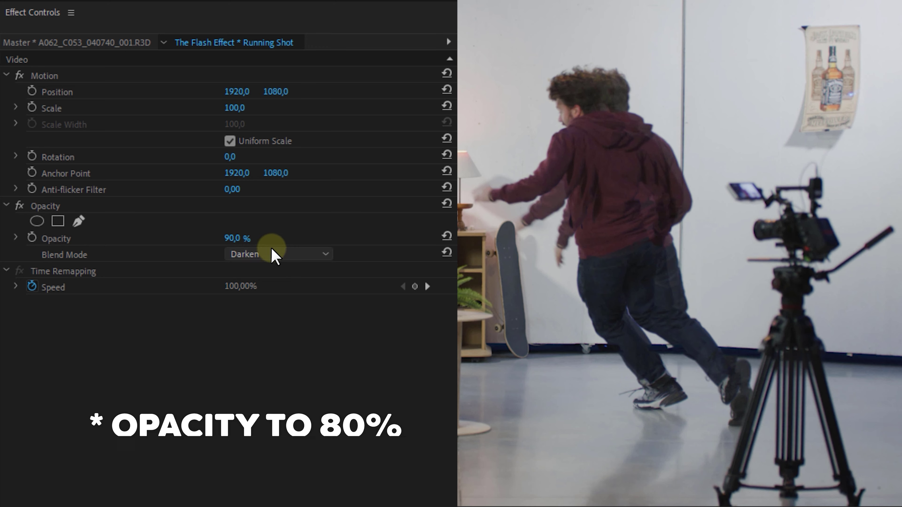
pyautogui.click(241, 238)
pyautogui.write('80')
pyautogui.press('Return')
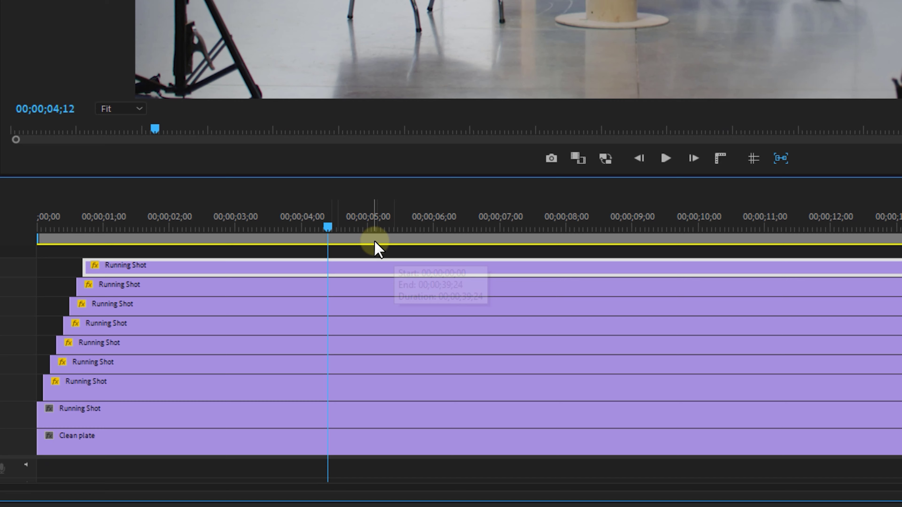
# Nest all seven Running Shot copies as 'Duplicates' and set the nest's blend mode to Darken.
pyautogui.click(377, 277)
pyautogui.moveTo(378, 277); pyautogui.dragTo(402, 381)
pyautogui.rightClick(403, 381)
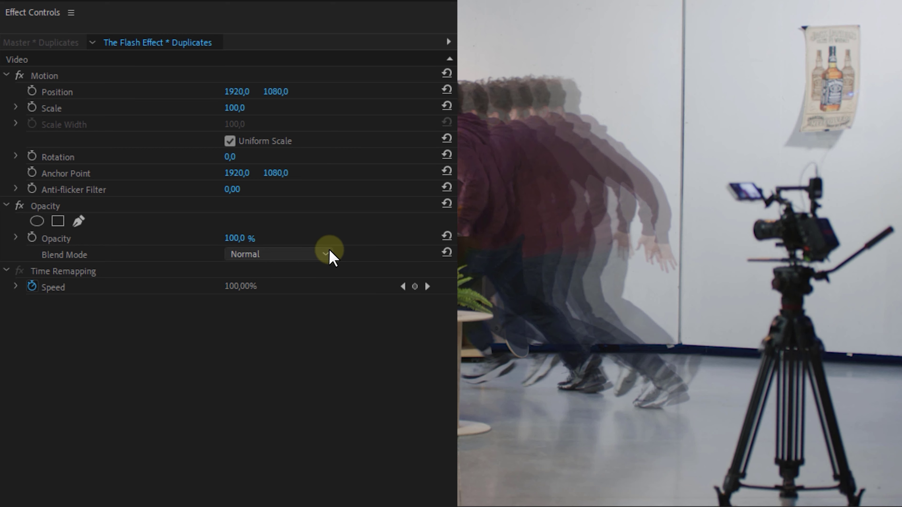
pyautogui.click(329, 249)
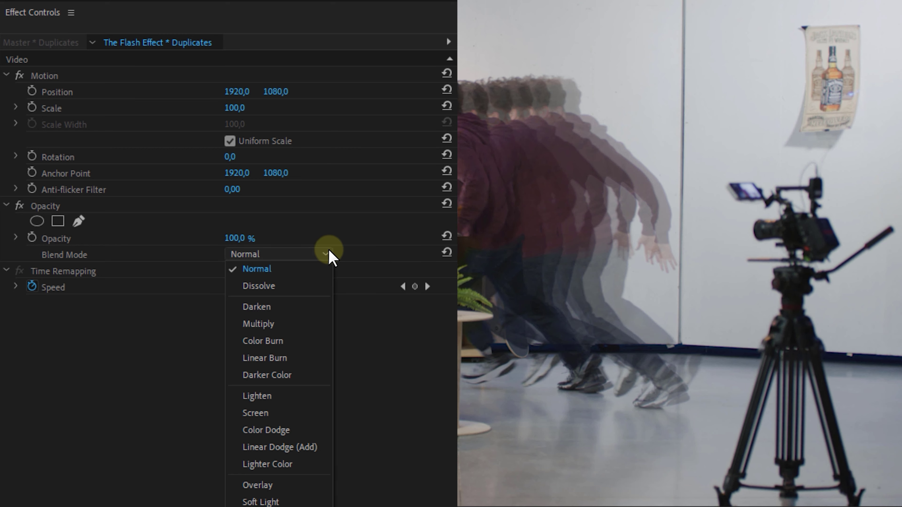
pyautogui.click(293, 308)
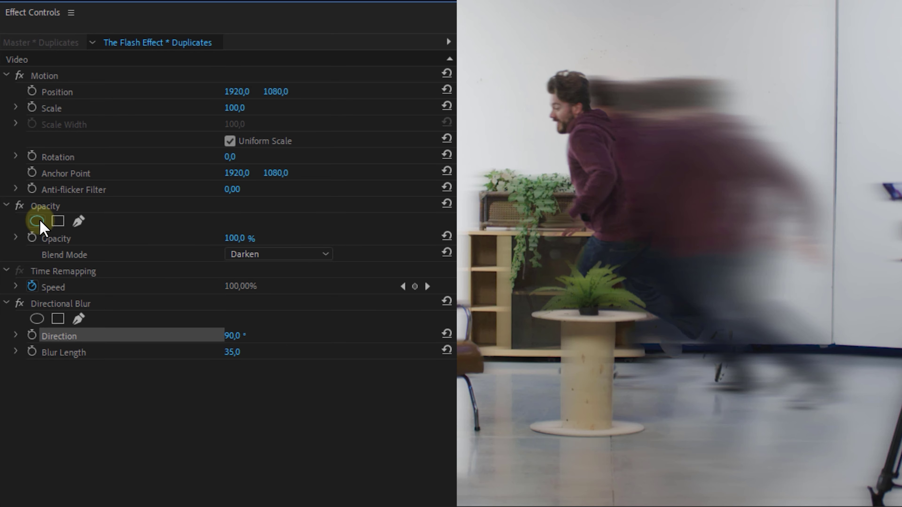
# Add an ellipse opacity mask to Duplicates and position it at the frame's left edge.
pyautogui.click(38, 221)
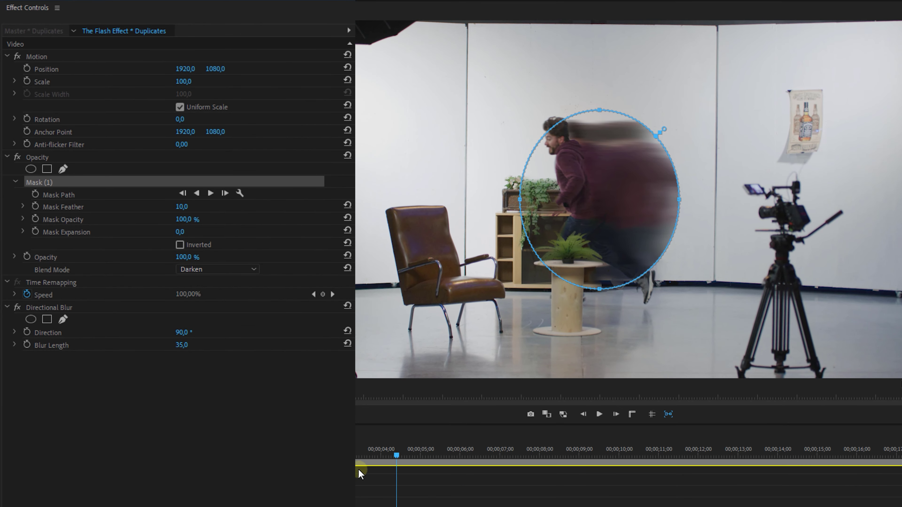
pyautogui.press('space')
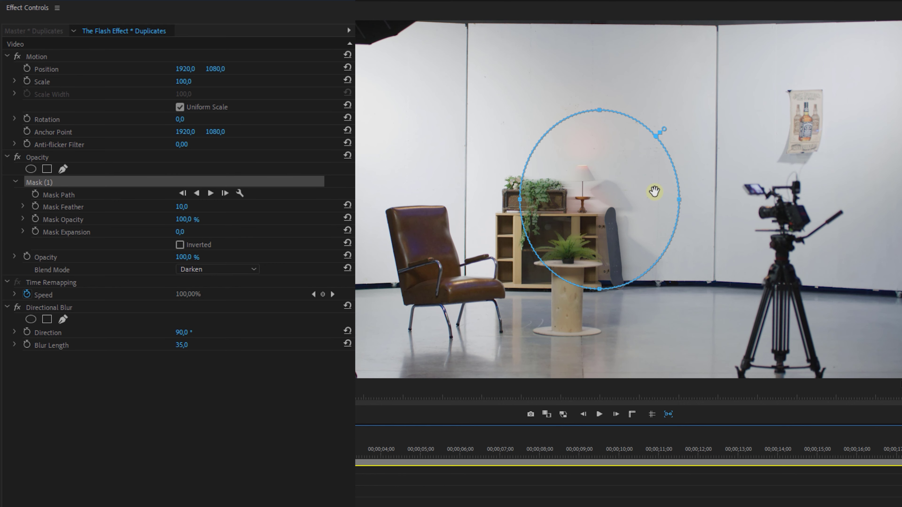
pyautogui.moveTo(655, 192); pyautogui.dragTo(353, 209)
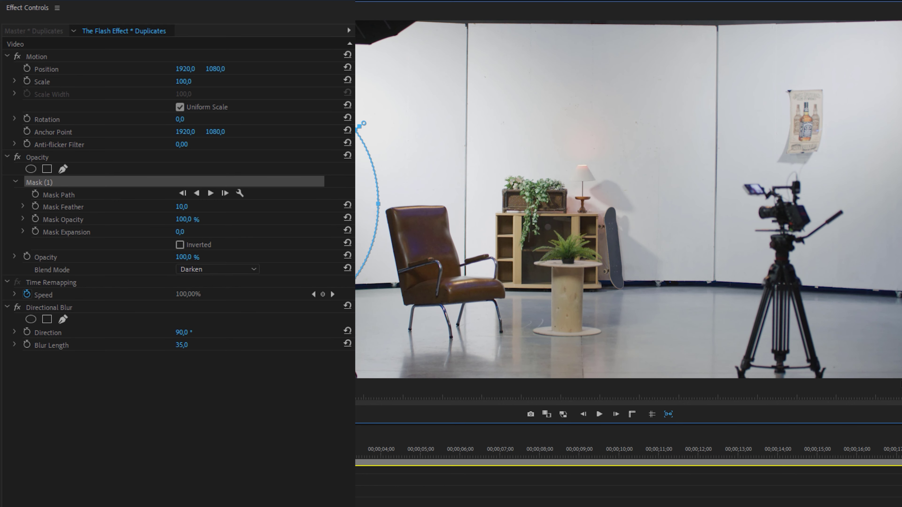
pyautogui.moveTo(353, 209); pyautogui.dragTo(354, 245)
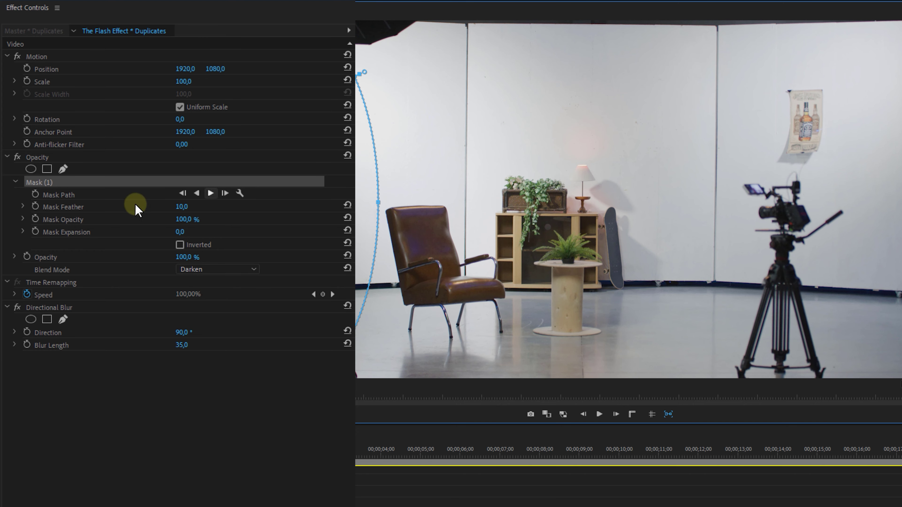
# Keyframe the mask path to surround the runner and feather it to about 217.
pyautogui.click(35, 194)
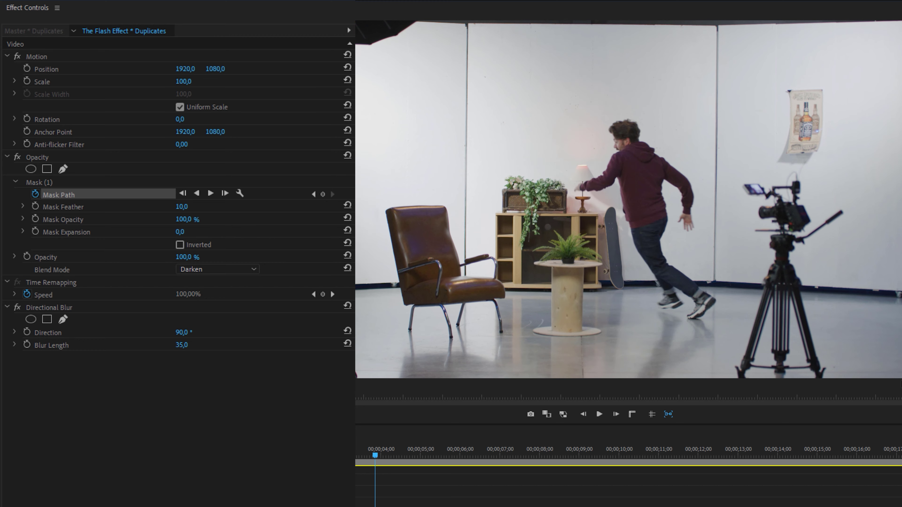
pyautogui.click(98, 181)
pyautogui.moveTo(625, 228); pyautogui.dragTo(710, 211)
pyautogui.moveTo(756, 189); pyautogui.dragTo(877, 188)
pyautogui.moveTo(712, 206); pyautogui.dragTo(662, 212)
pyautogui.press('space')
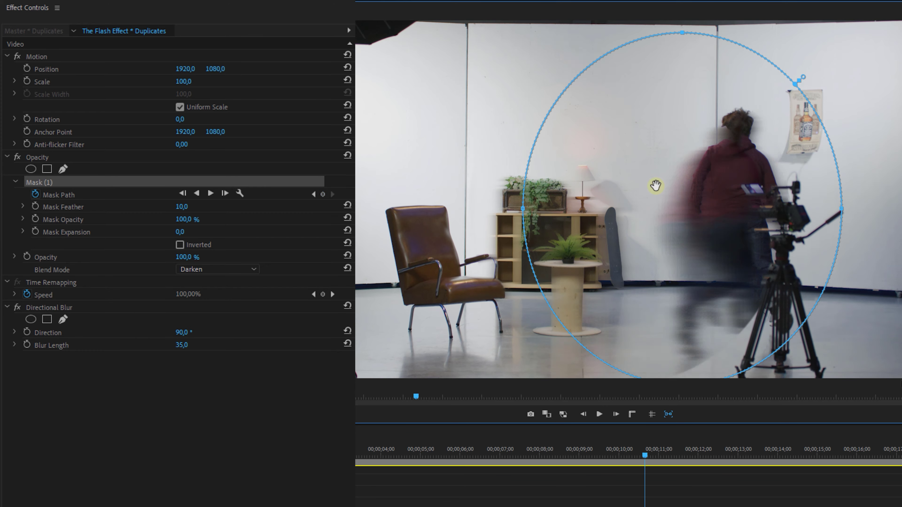
pyautogui.click(53, 210)
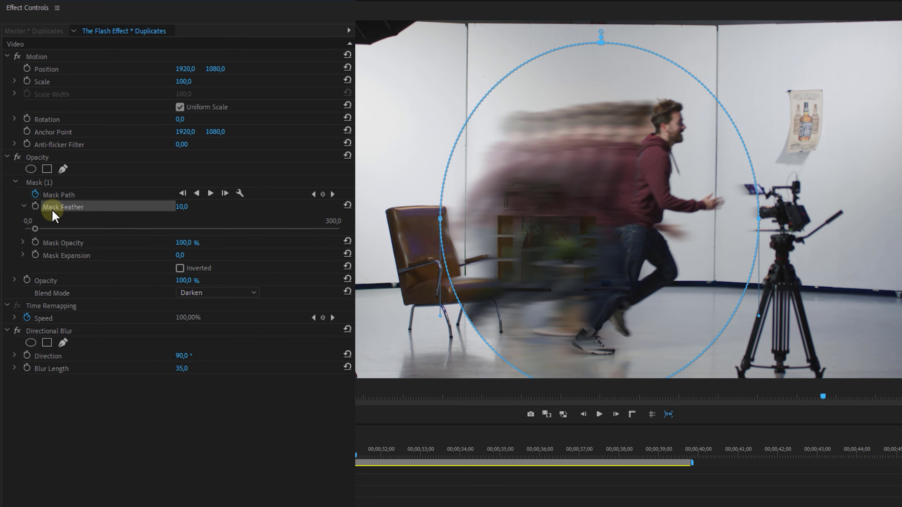
pyautogui.moveTo(38, 229); pyautogui.dragTo(174, 226)
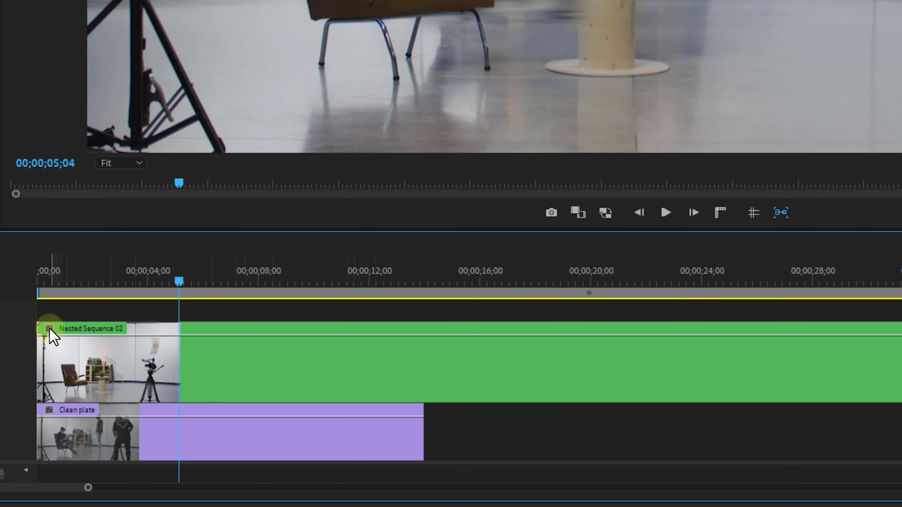
# Show Time Remapping speed on Nested Sequence 02, speed up the opening, and ramp the first keyframe.
pyautogui.click(49, 330)
pyautogui.moveTo(123, 378)
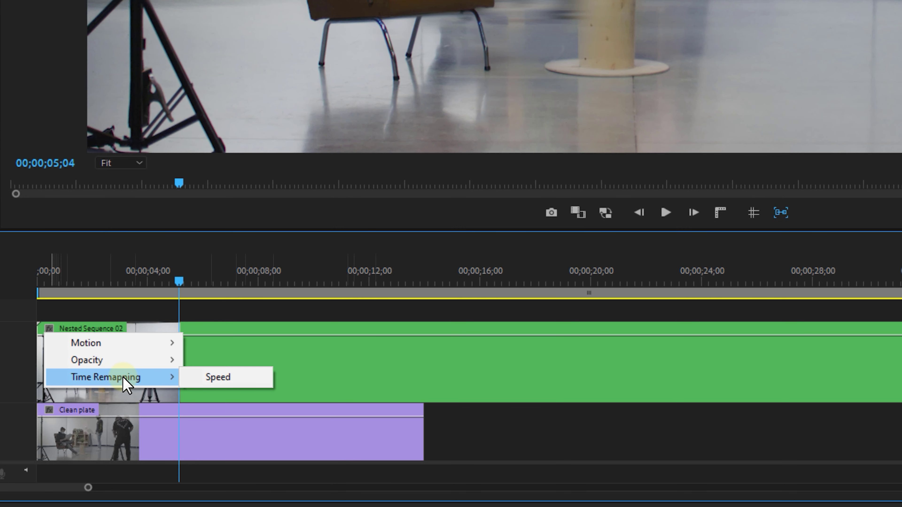
pyautogui.click(259, 378)
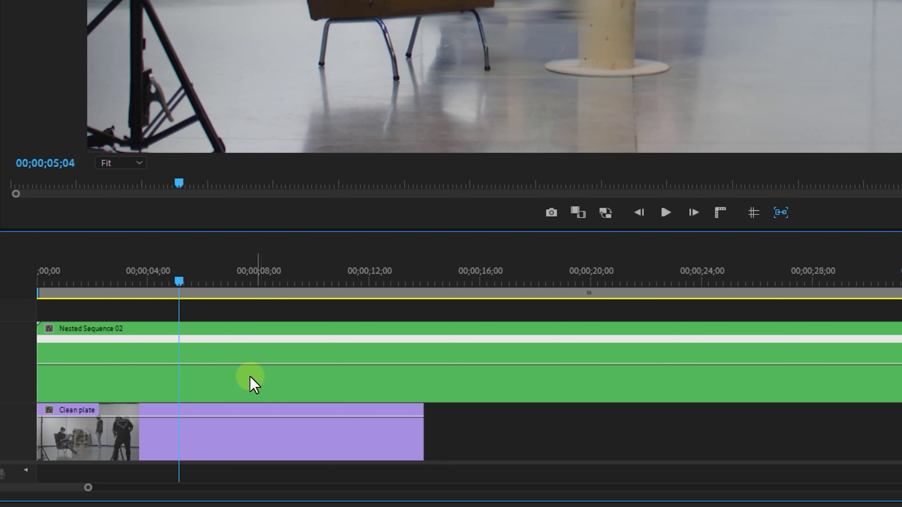
pyautogui.keyDown('ctrl'); pyautogui.click(180, 365); pyautogui.keyUp('ctrl')
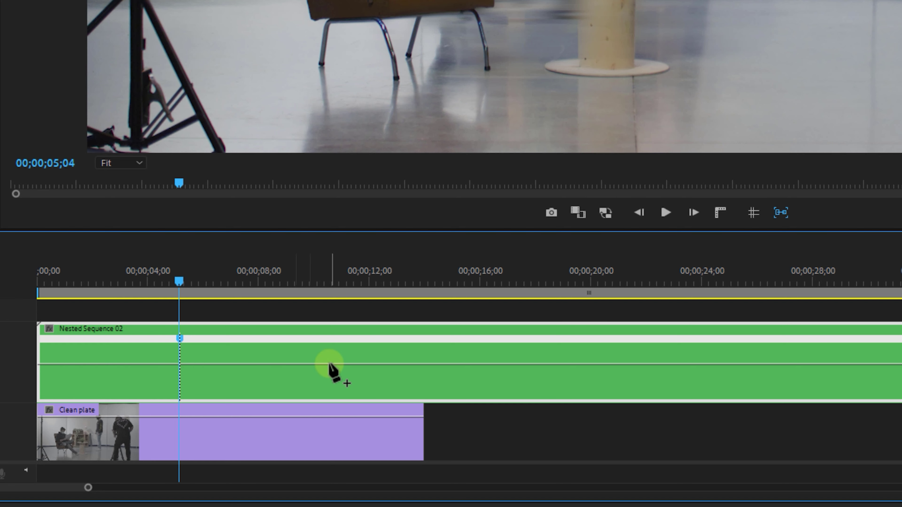
pyautogui.moveTo(151, 367); pyautogui.dragTo(160, 7)
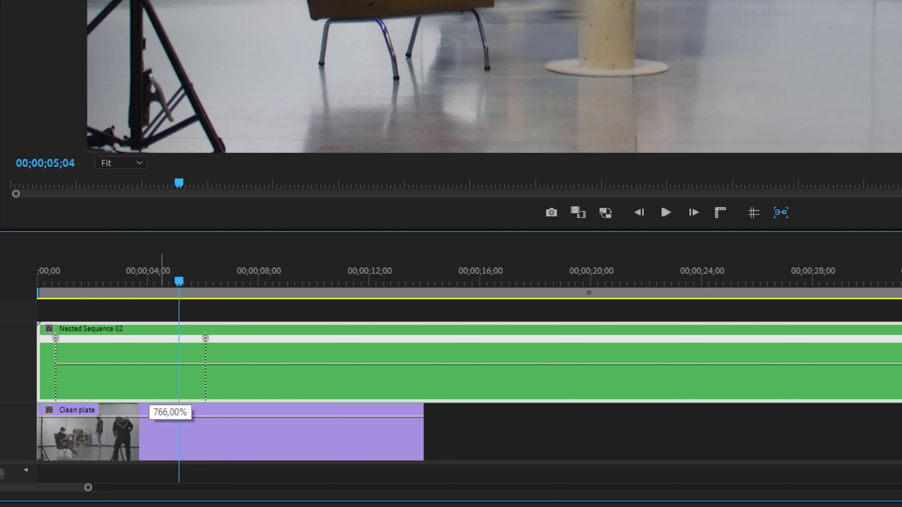
pyautogui.moveTo(160, 7); pyautogui.dragTo(160, 7)
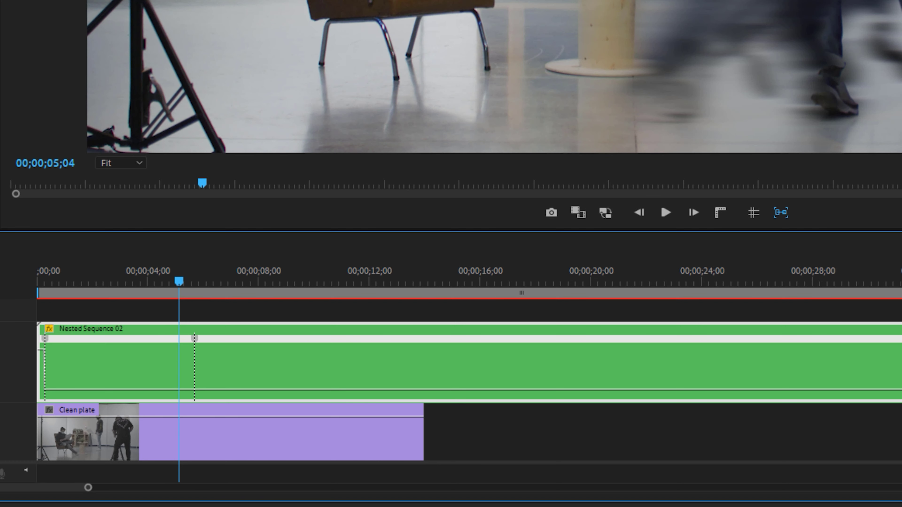
pyautogui.moveTo(46, 342); pyautogui.dragTo(68, 357)
# Raise the ending section to a very high speed and smooth the second keyframe into a ramp.
pyautogui.moveTo(219, 396); pyautogui.dragTo(238, 11)
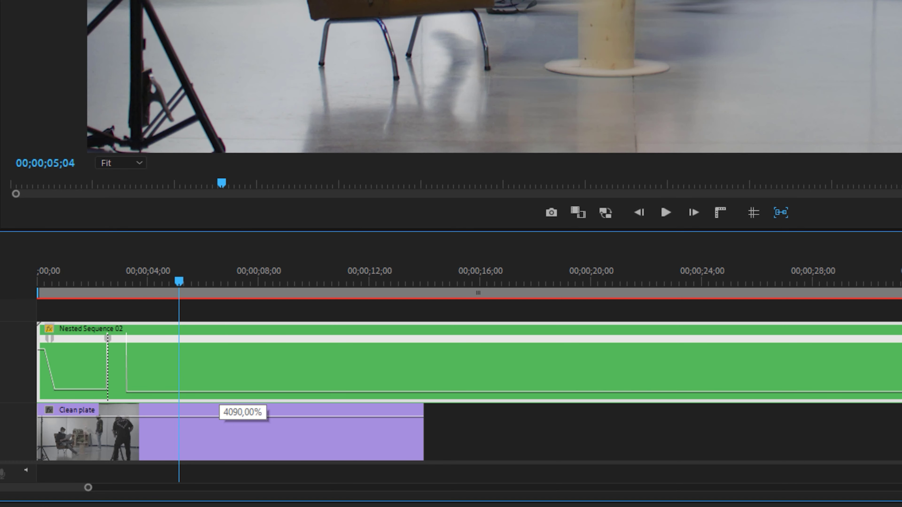
pyautogui.moveTo(243, 10); pyautogui.dragTo(76, 82)
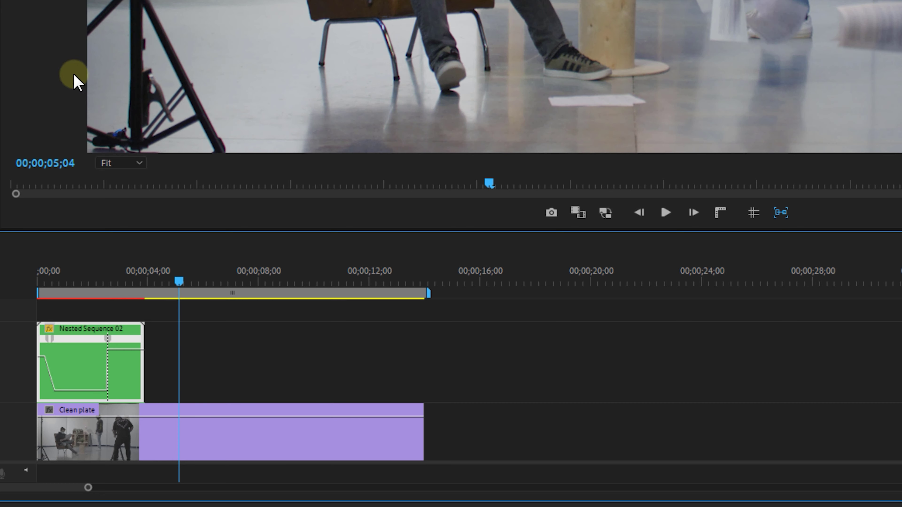
pyautogui.moveTo(113, 346); pyautogui.dragTo(122, 343)
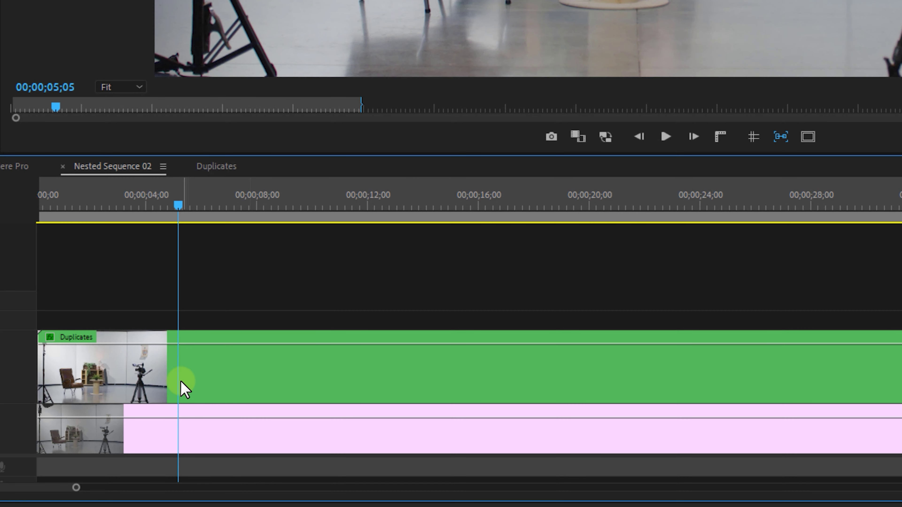
# Double-click Nested Sequence 02 to open the Duplicates nest in its own timeline.
pyautogui.doubleClick(182, 389)
# Razor-cut the duplicate tracks at staggered points past the playhead.
pyautogui.moveTo(271, 206); pyautogui.dragTo(417, 227)
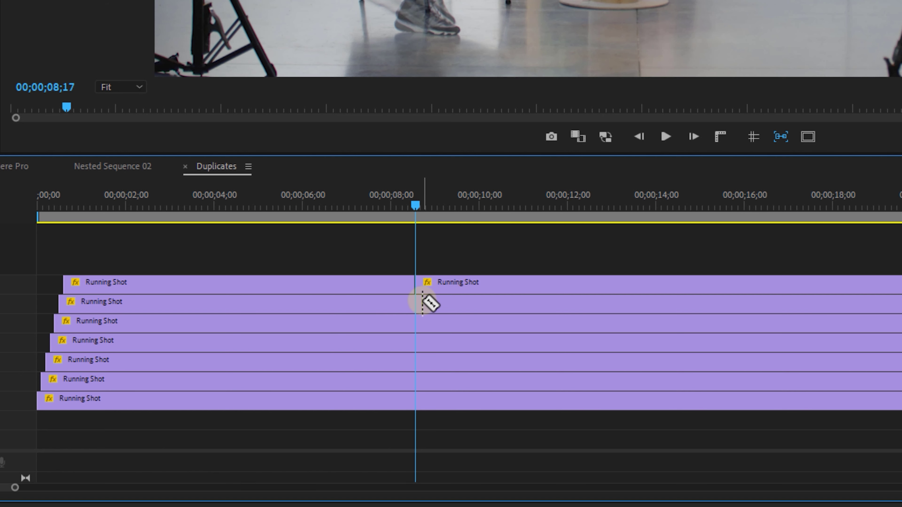
pyautogui.click(439, 343)
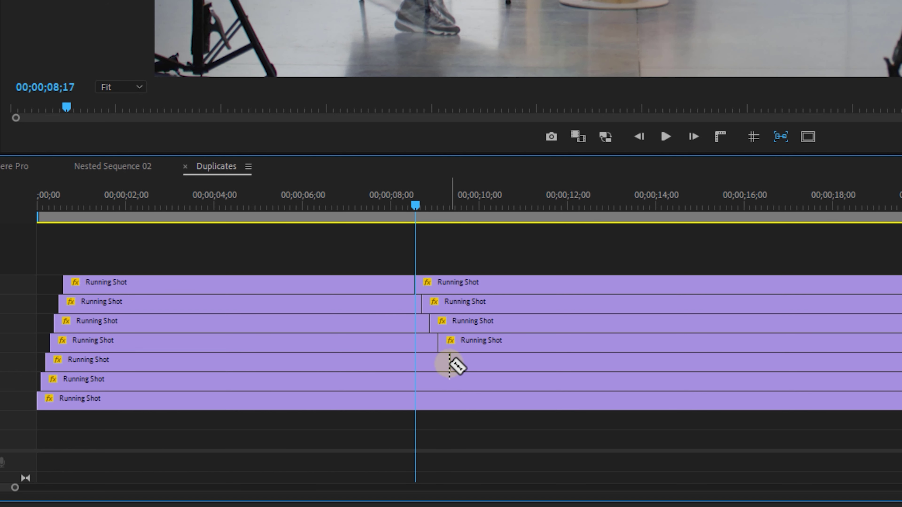
pyautogui.click(467, 395)
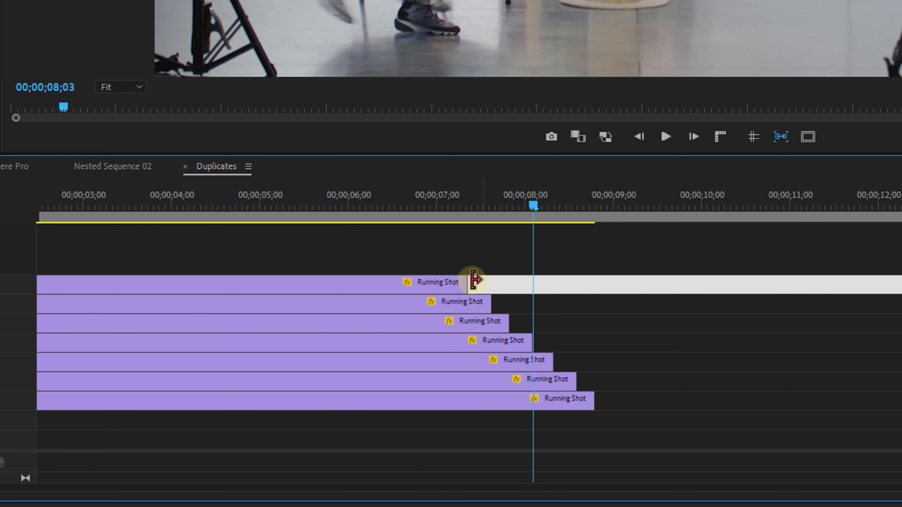
# Add default Cross Dissolves at the ends of all seven duplicate clips.
pyautogui.rightClick(465, 283)
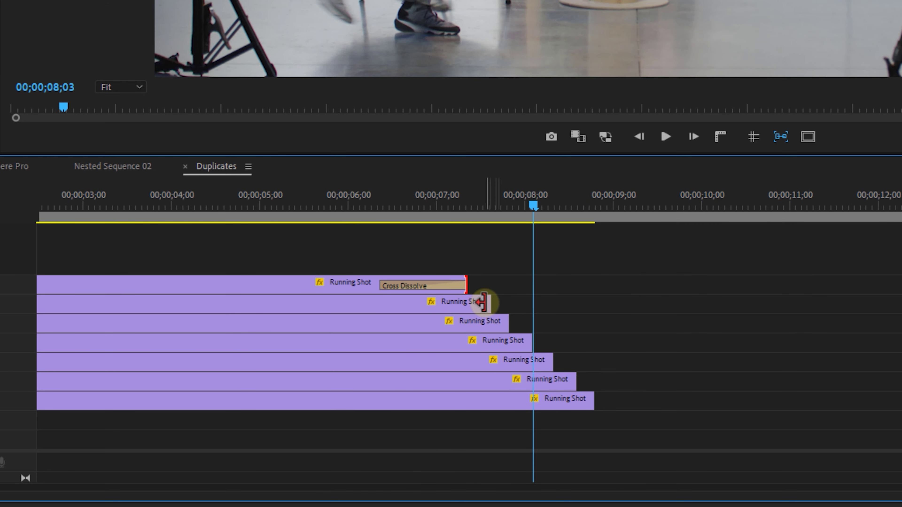
pyautogui.rightClick(483, 302)
pyautogui.click(570, 403)
pyautogui.rightClick(507, 325)
pyautogui.click(582, 428)
pyautogui.rightClick(525, 334)
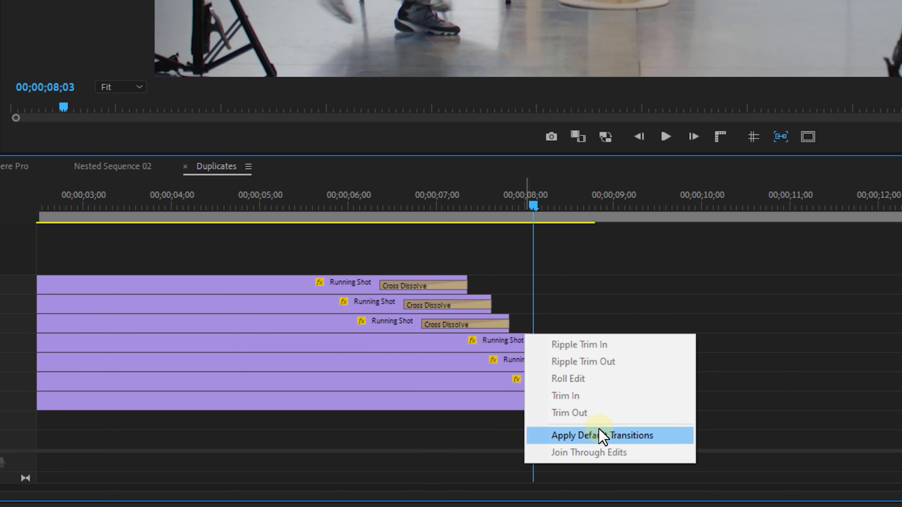
pyautogui.click(601, 436)
pyautogui.rightClick(553, 357)
pyautogui.click(601, 459)
pyautogui.rightClick(576, 376)
pyautogui.click(655, 481)
pyautogui.rightClick(598, 403)
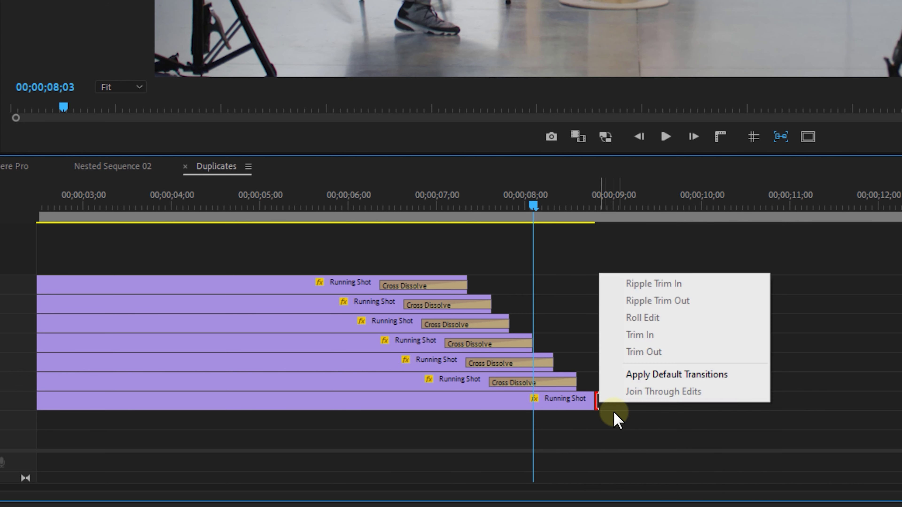
pyautogui.click(657, 375)
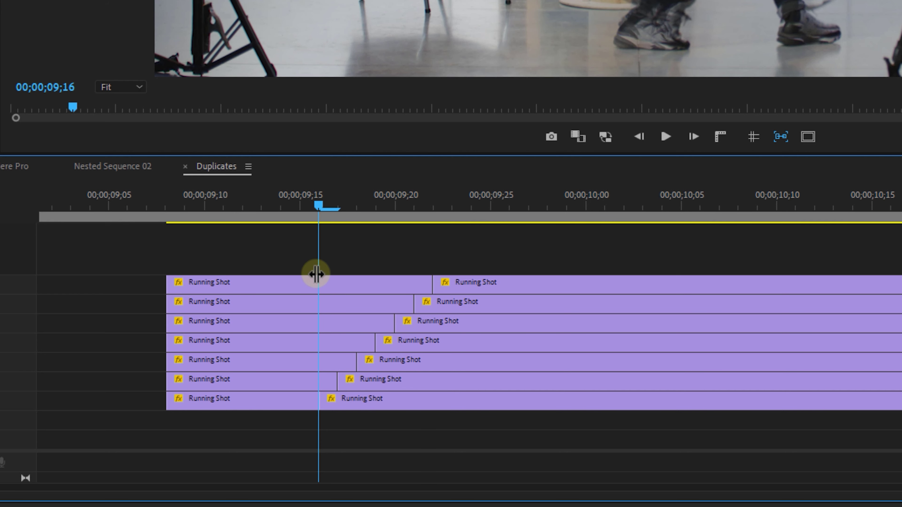
# Delete the seven leading Running Shot clips, preview the staggered start, and return the playhead to 09;13.
pyautogui.moveTo(239, 257); pyautogui.dragTo(269, 402)
pyautogui.press('Delete')
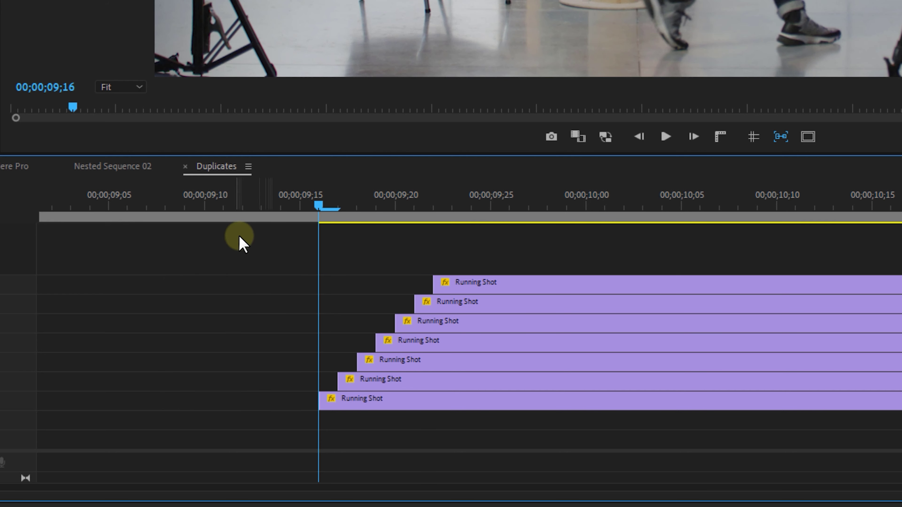
pyautogui.press('space')
pyautogui.click(251, 199)
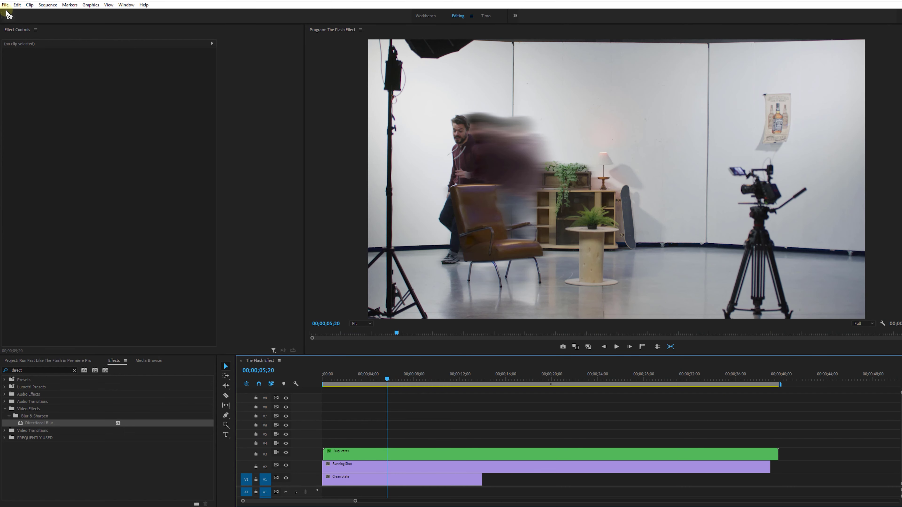
# Open Export Media and choose QuickTime format with the Apple ProRes 422 preset.
pyautogui.click(5, 5)
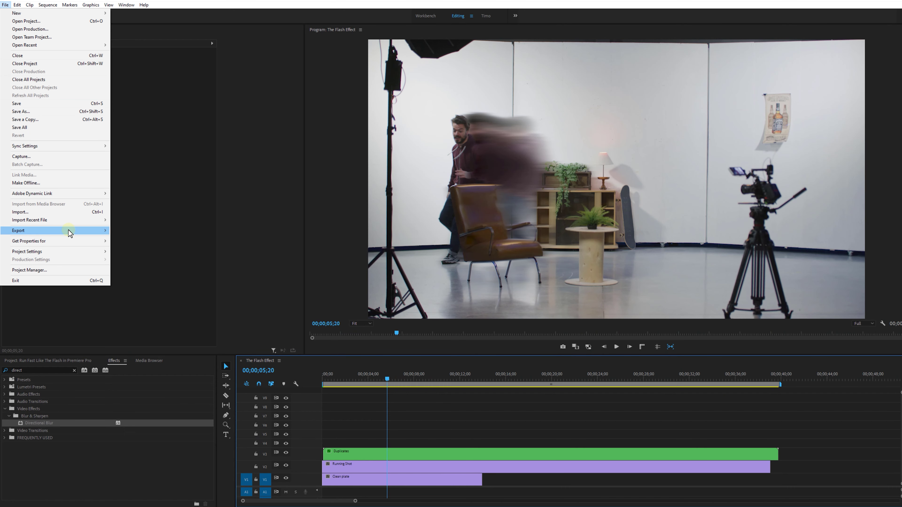
pyautogui.moveTo(70, 233)
pyautogui.click(148, 232)
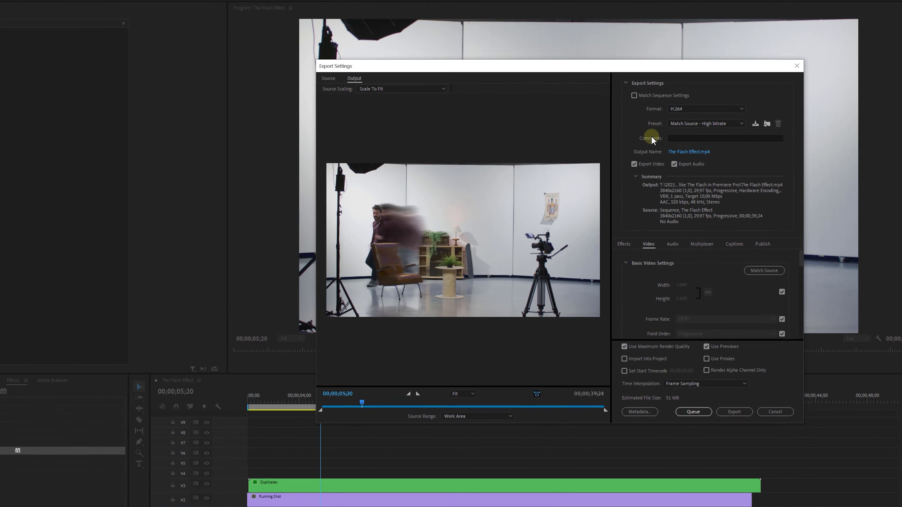
pyautogui.click(702, 101)
pyautogui.click(620, 394)
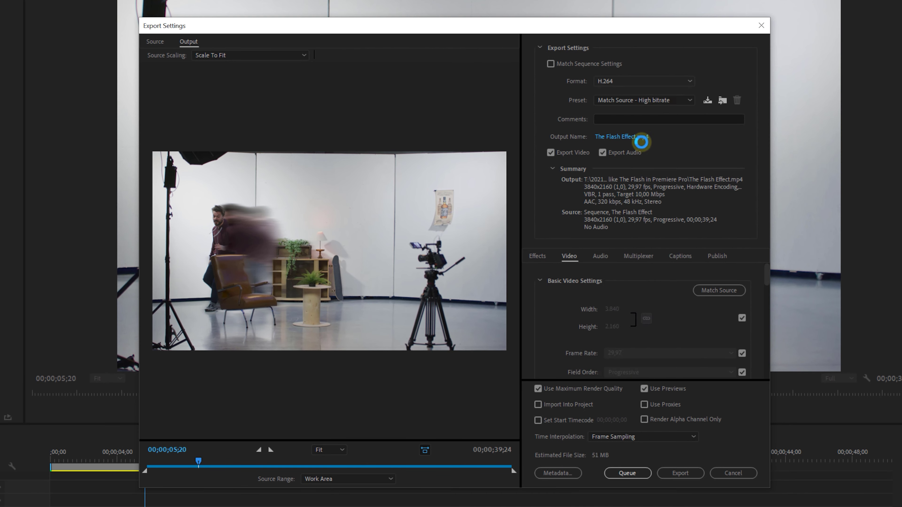
pyautogui.click(657, 100)
pyautogui.click(664, 251)
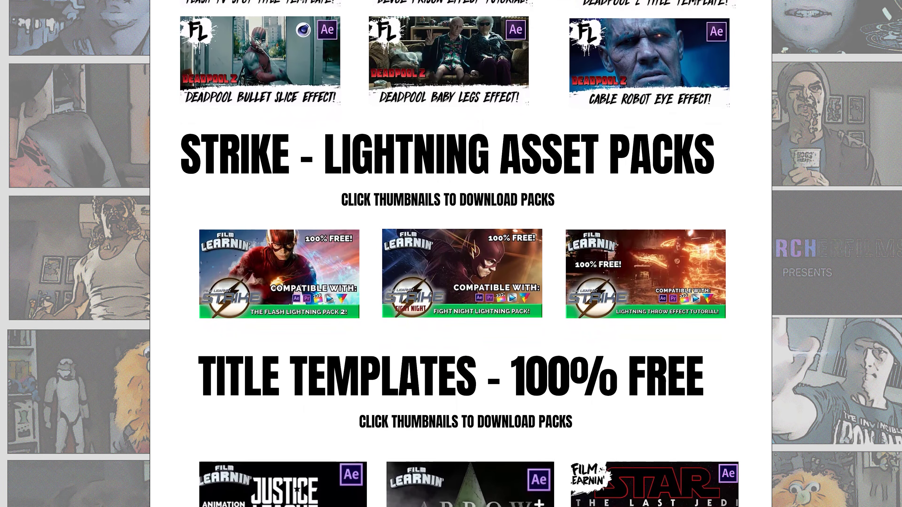
pyautogui.scroll(-2, 451, 267)
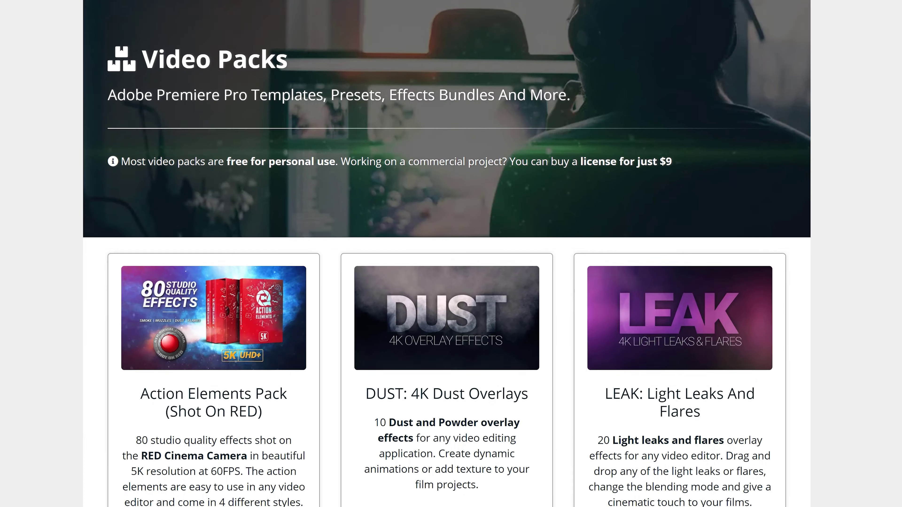
# Scroll the PremiereBasics Video Packs page down to the Premiere Pro course listings.
pyautogui.scroll(-2, 451, 266)
pyautogui.scroll(-3, 451, 267)
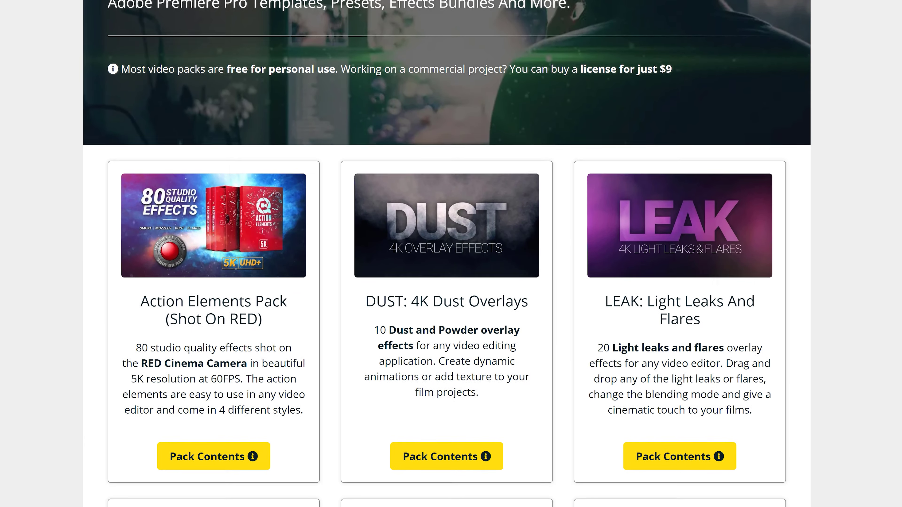
pyautogui.scroll(-3, 451, 266)
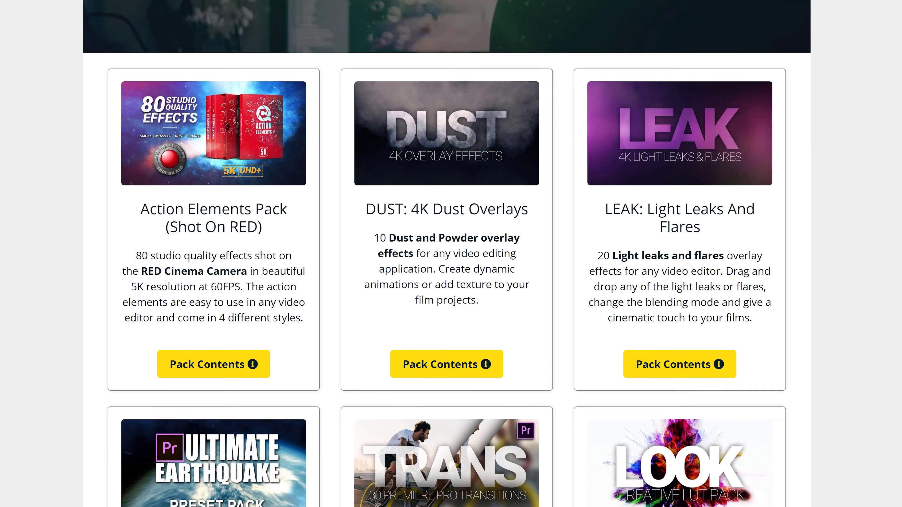
pyautogui.scroll(-3, 451, 266)
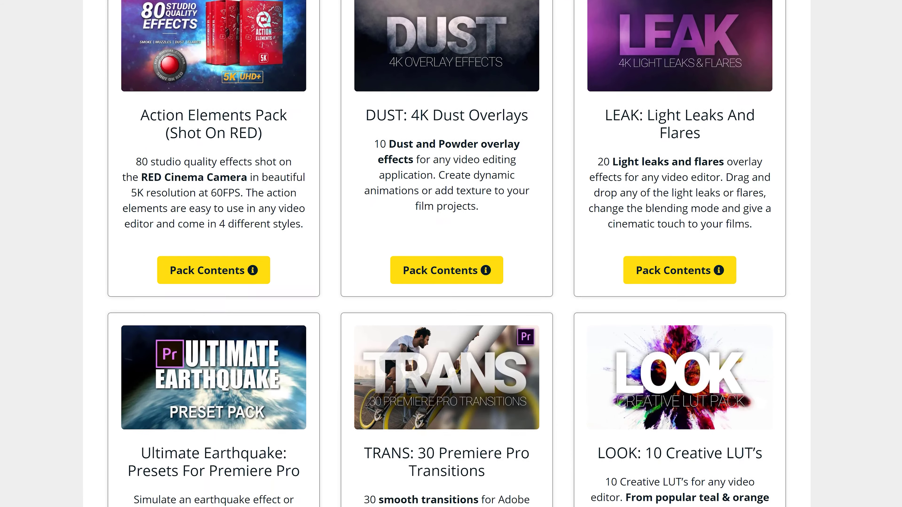
pyautogui.scroll(-3, 451, 266)
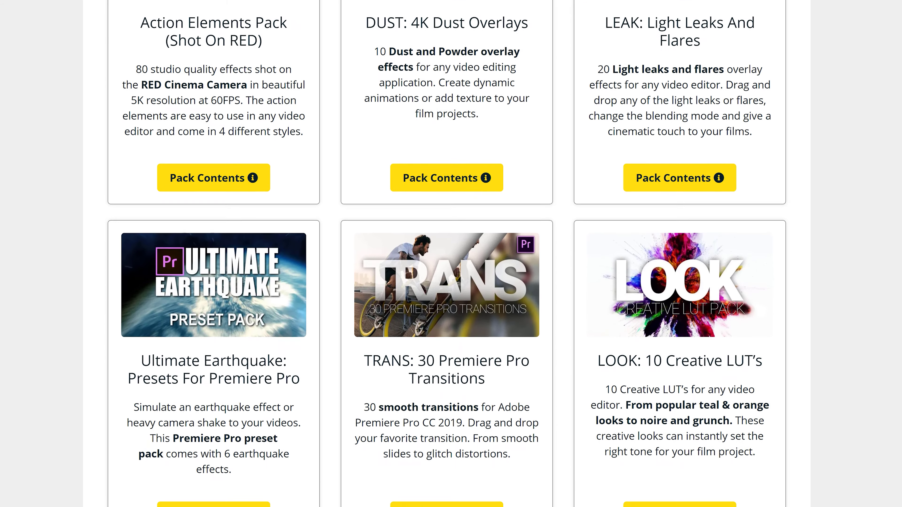
pyautogui.scroll(-3, 451, 267)
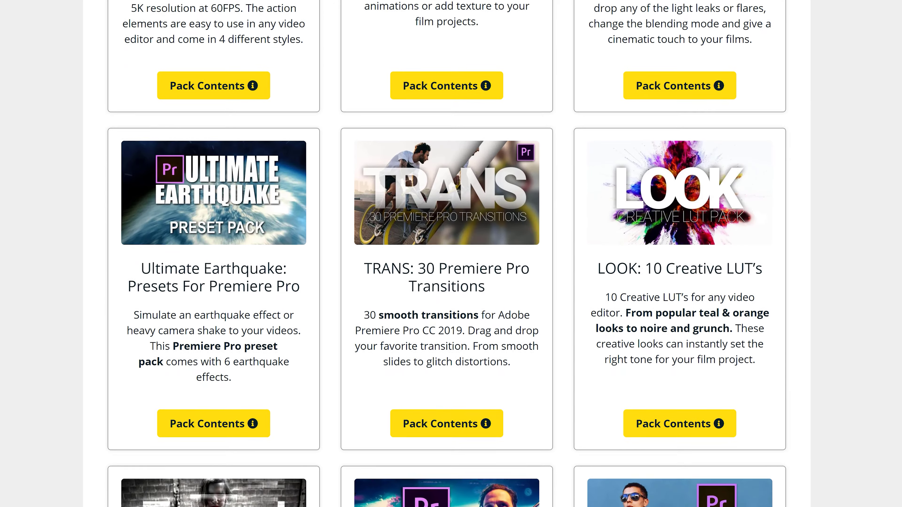
pyautogui.scroll(-3, 451, 266)
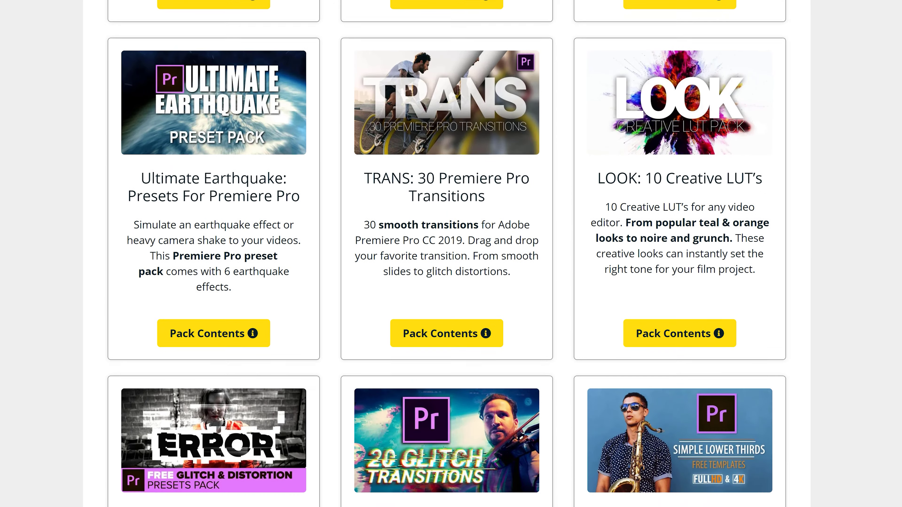
pyautogui.scroll(-1, 451, 266)
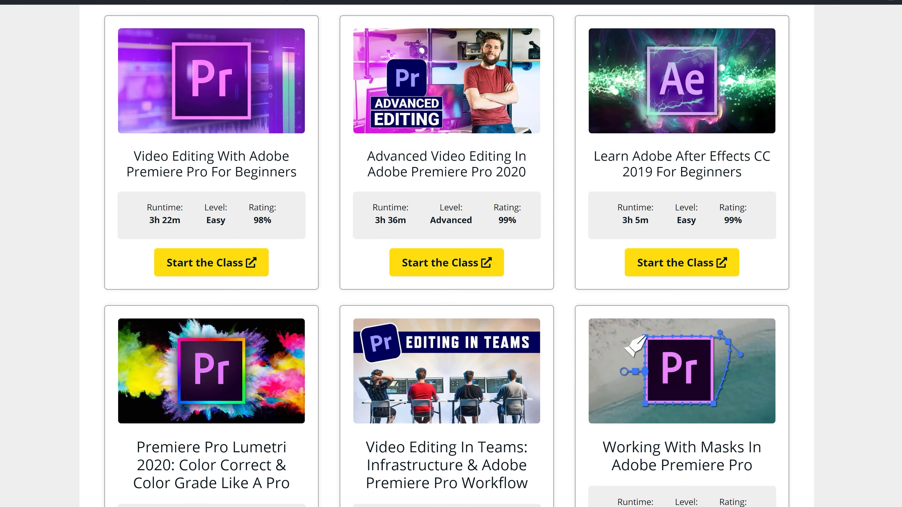
pyautogui.scroll(-3, 446, 255)
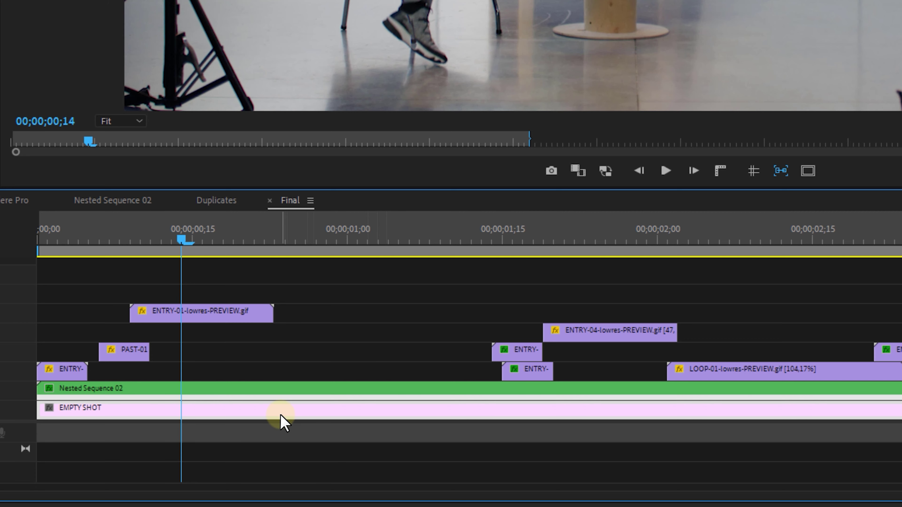
# Copy EMPTY SHOT onto the top track and mask around its light stand with 10 feather.
pyautogui.moveTo(280, 415); pyautogui.dragTo(293, 293)
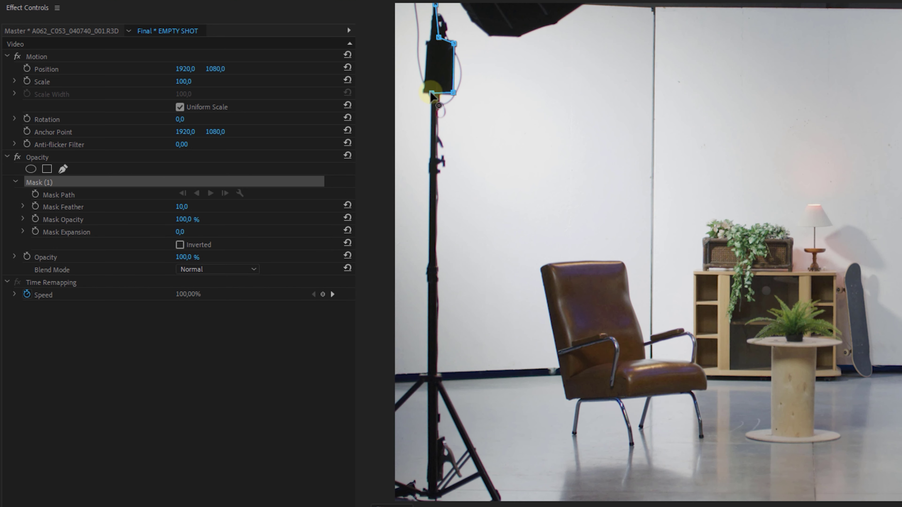
pyautogui.click(428, 372)
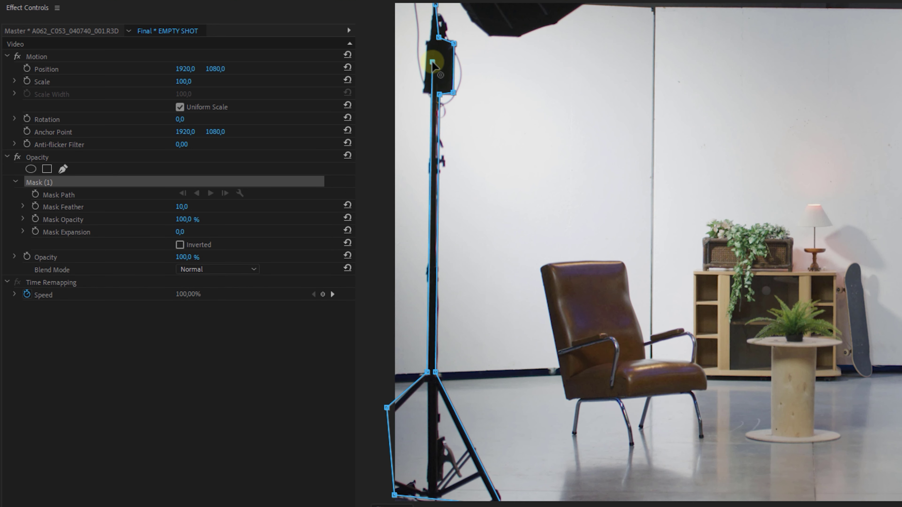
pyautogui.click(433, 8)
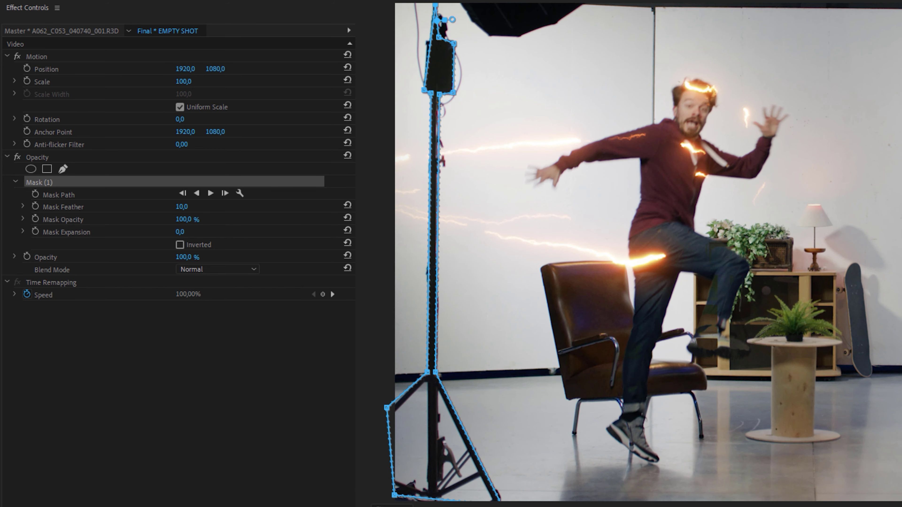